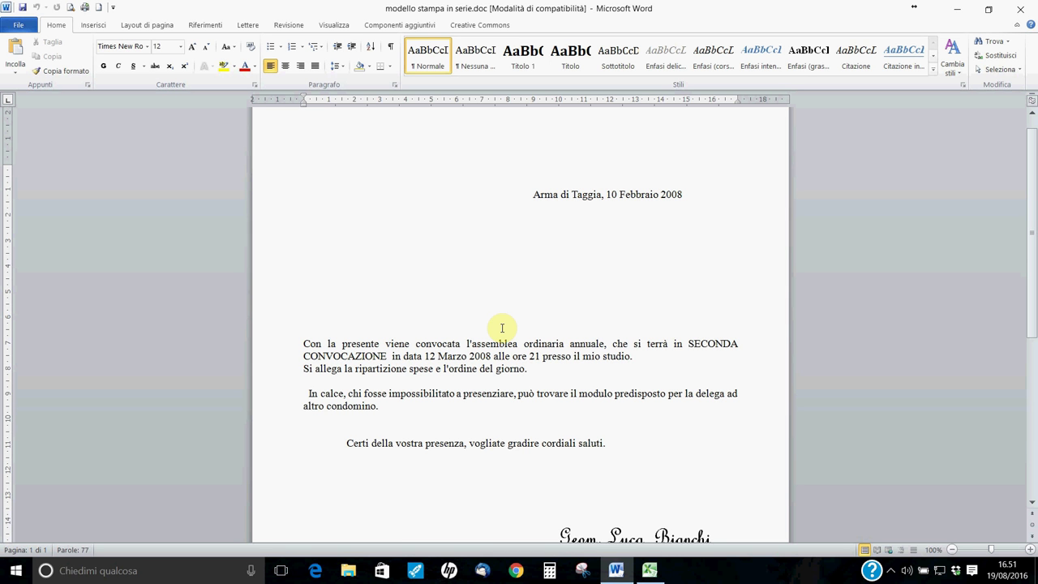
Place the cursor below the letter's date line, then review the condominium list in Excel and close it
click(502, 328)
scroll(535, 300, down, 6)
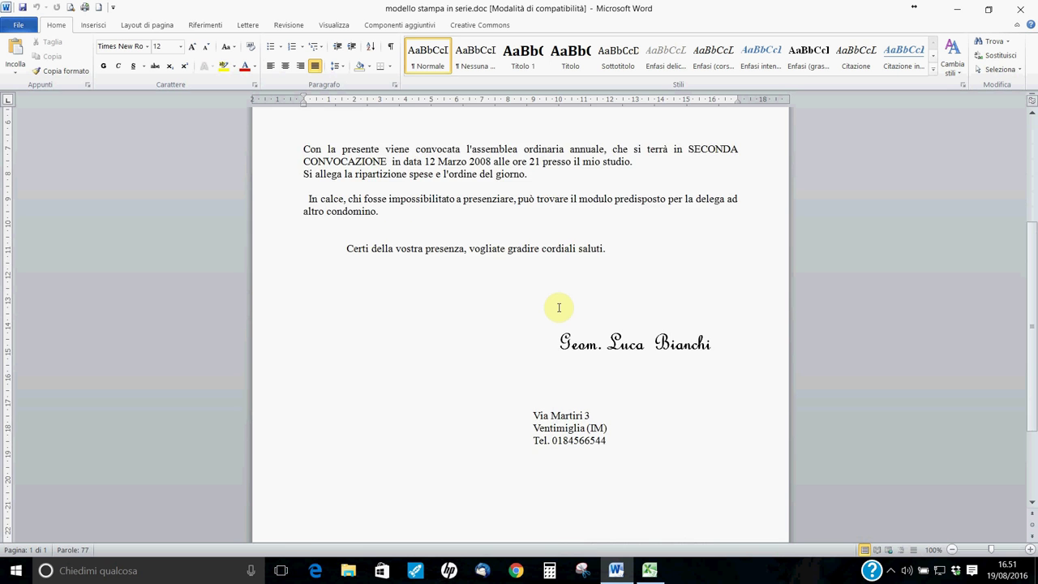
scroll(556, 340, down, 2)
scroll(557, 365, up, 6)
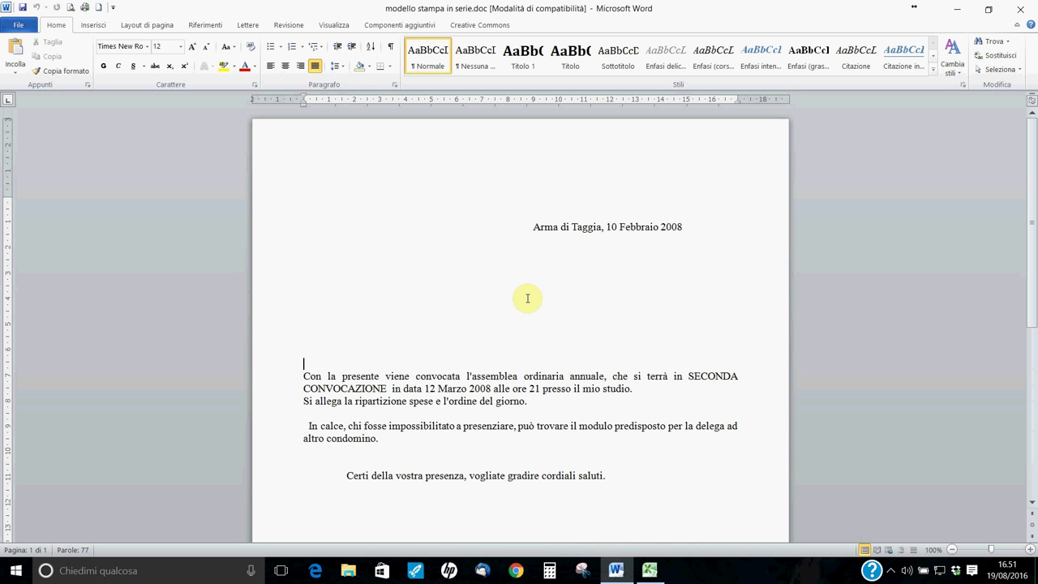
click(536, 264)
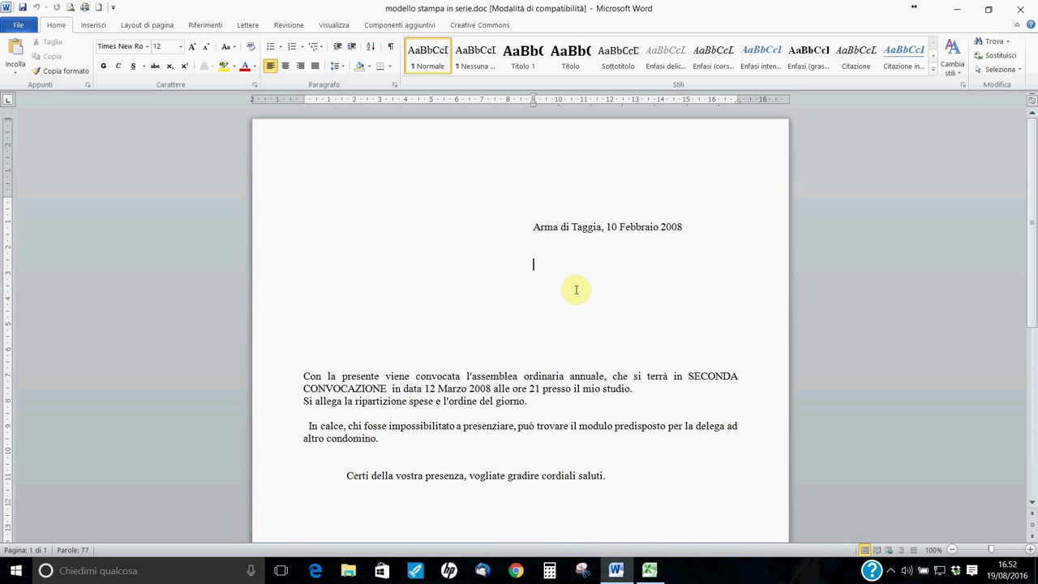
click(651, 570)
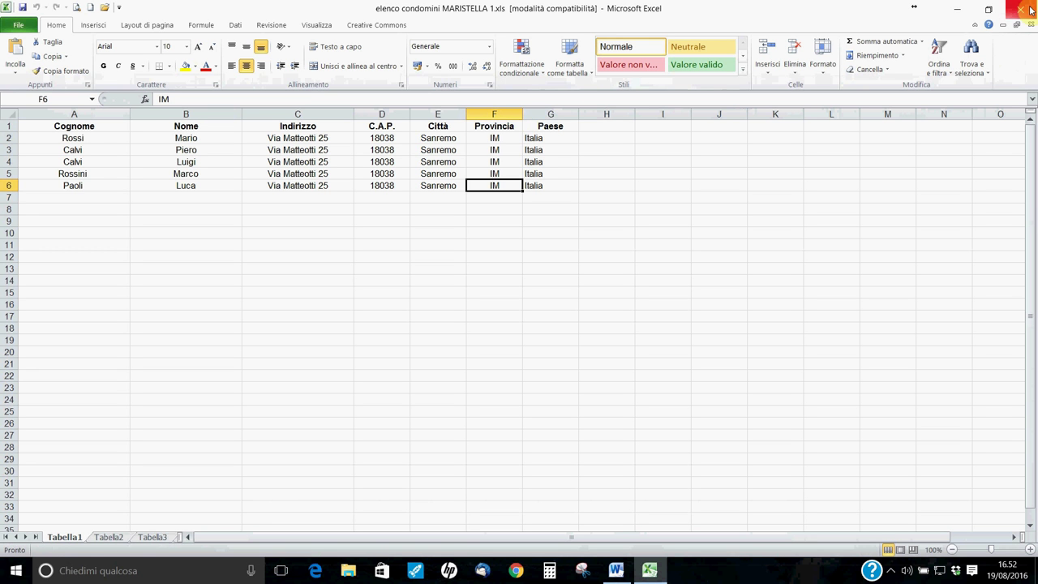
click(1023, 8)
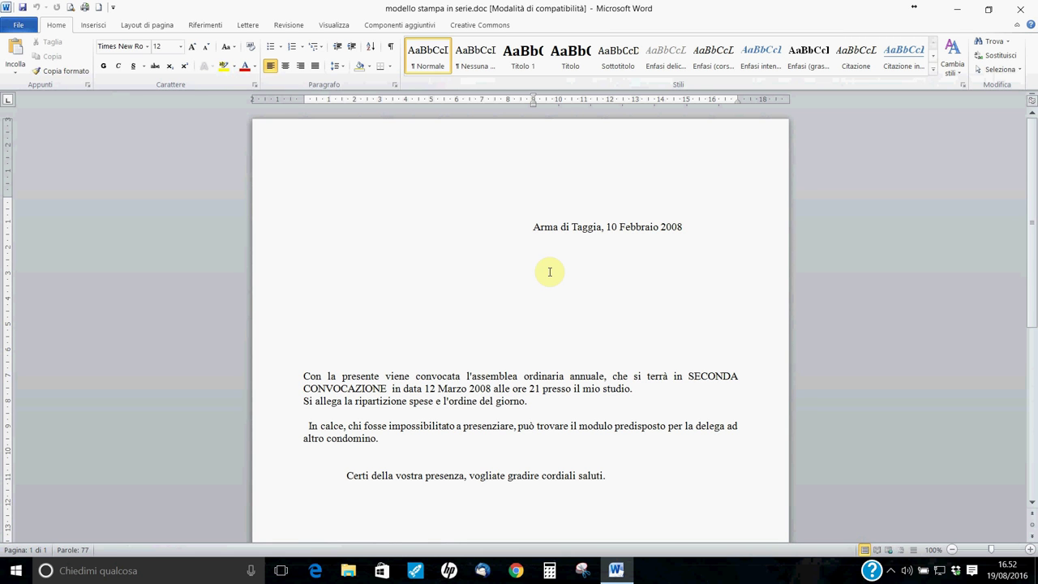
Launch the Stampa unione wizard for Lettere from the current document and reach recipient selection
click(248, 26)
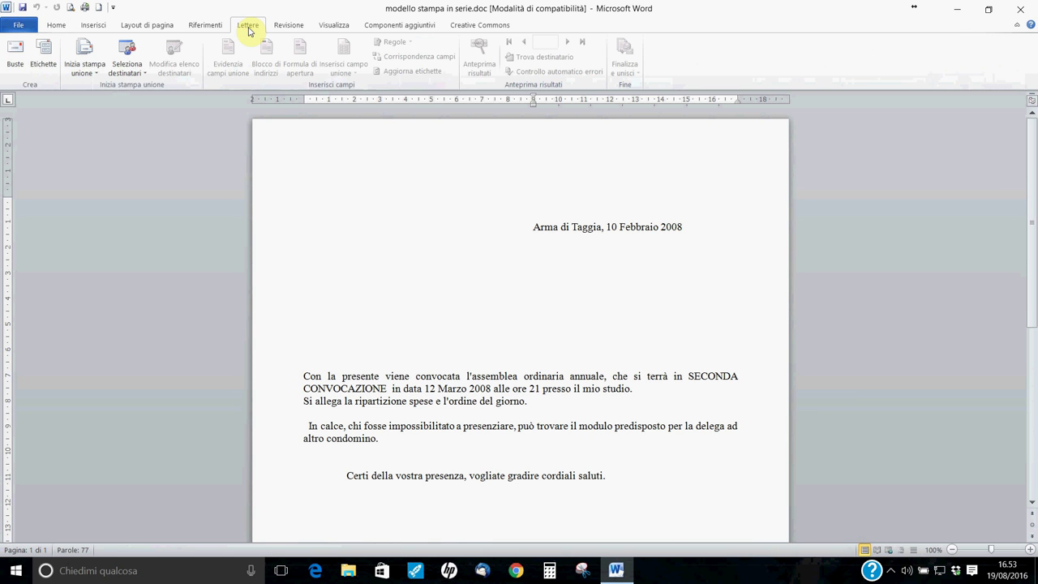
click(74, 62)
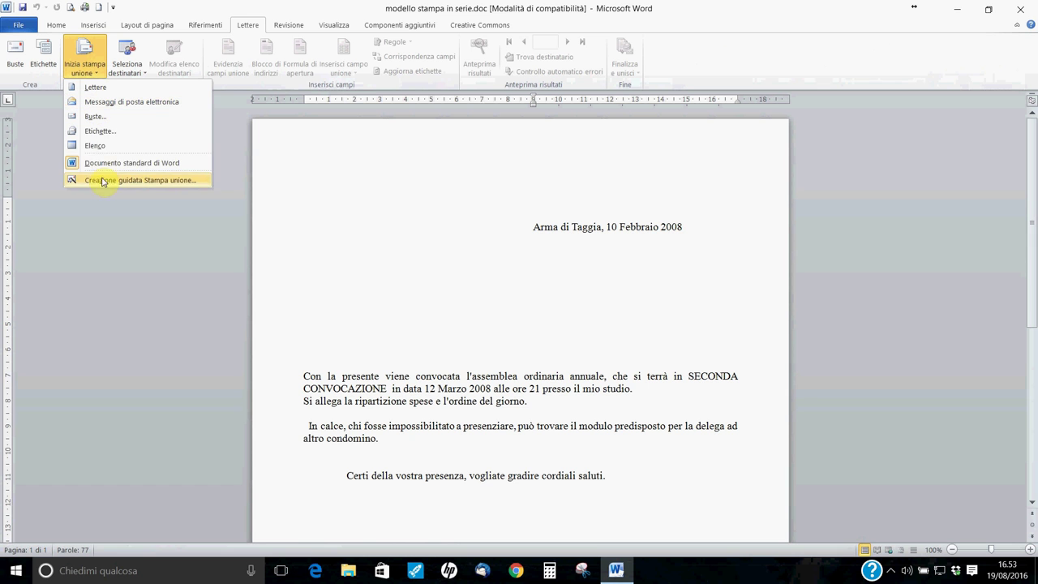
click(137, 181)
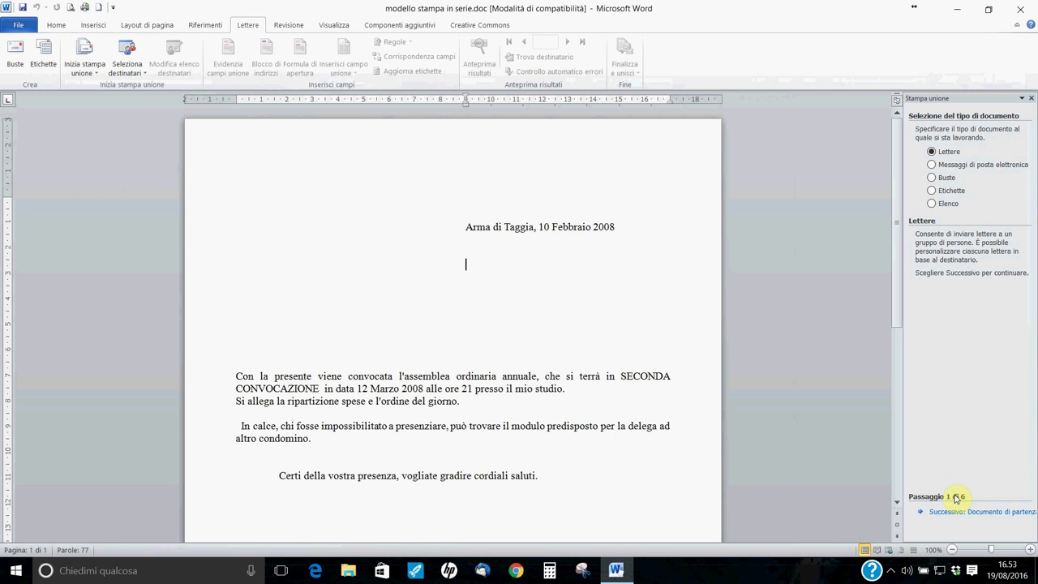
click(973, 512)
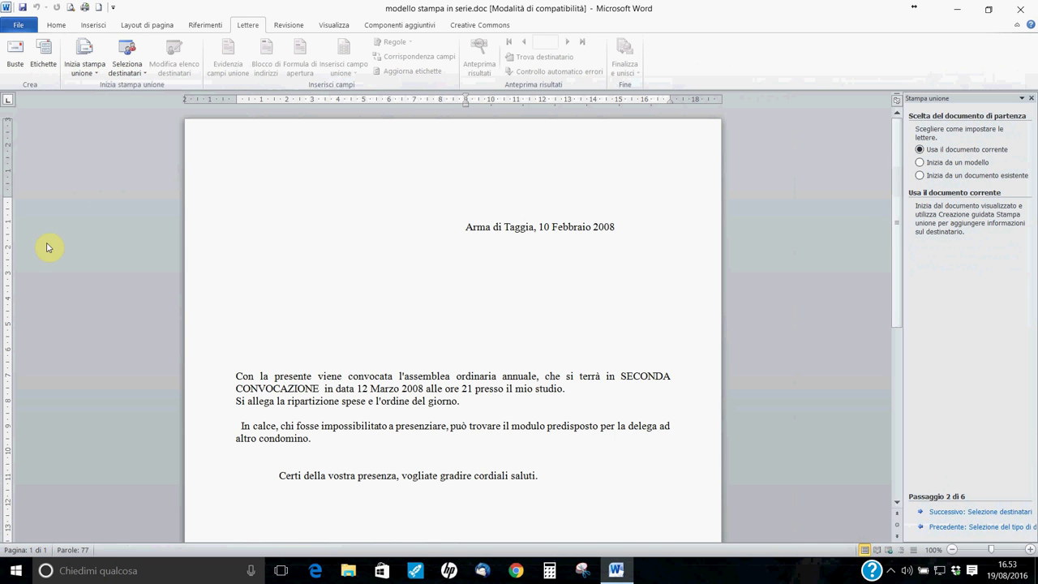
click(969, 515)
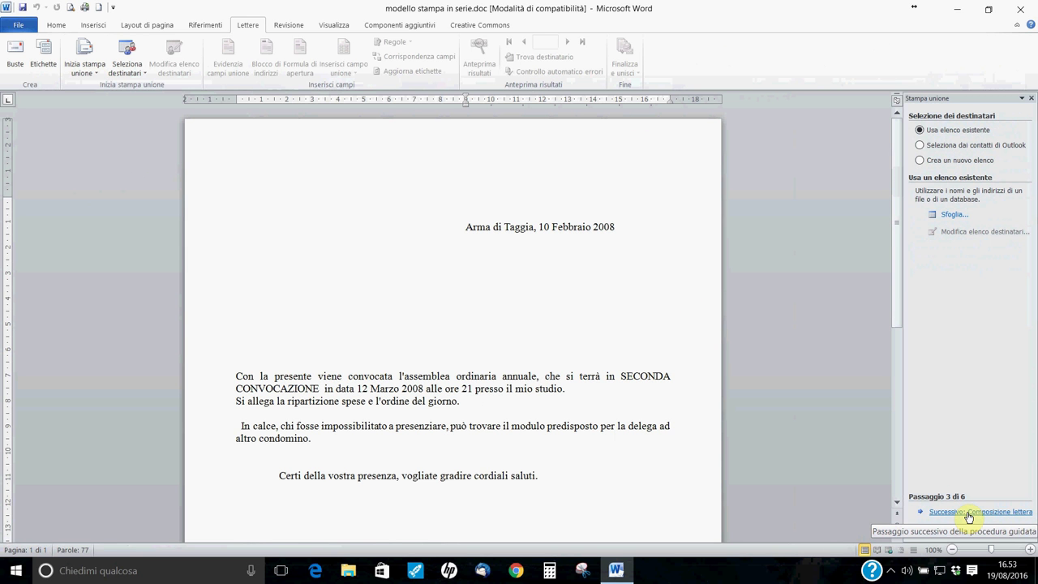
key(XF86AudioRaiseVolume)
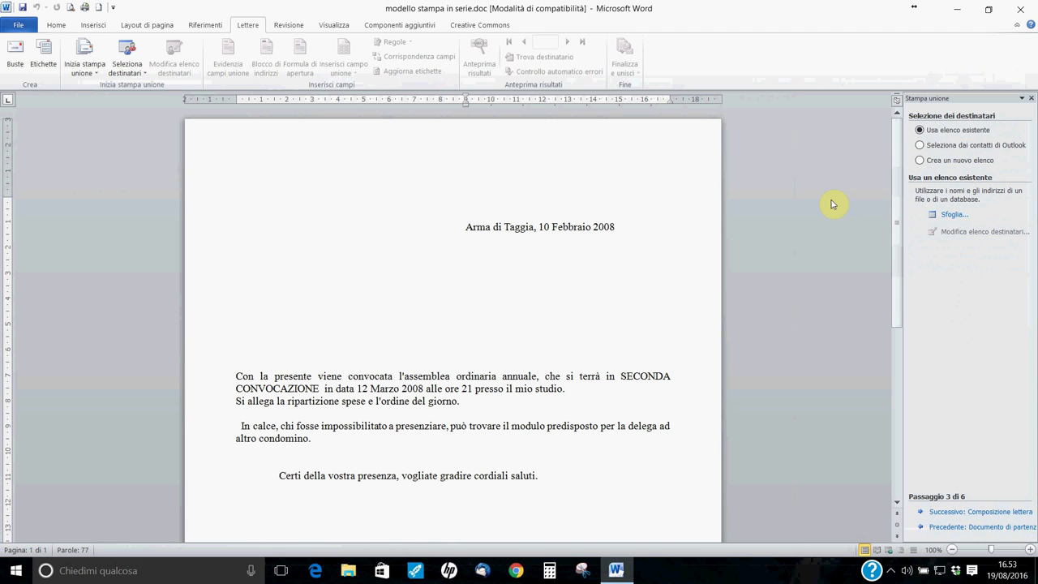
Use Tabella1$ from the Desktop workbook 'elenco condomini MARISTELLA 1.xls' as the recipient list
click(952, 216)
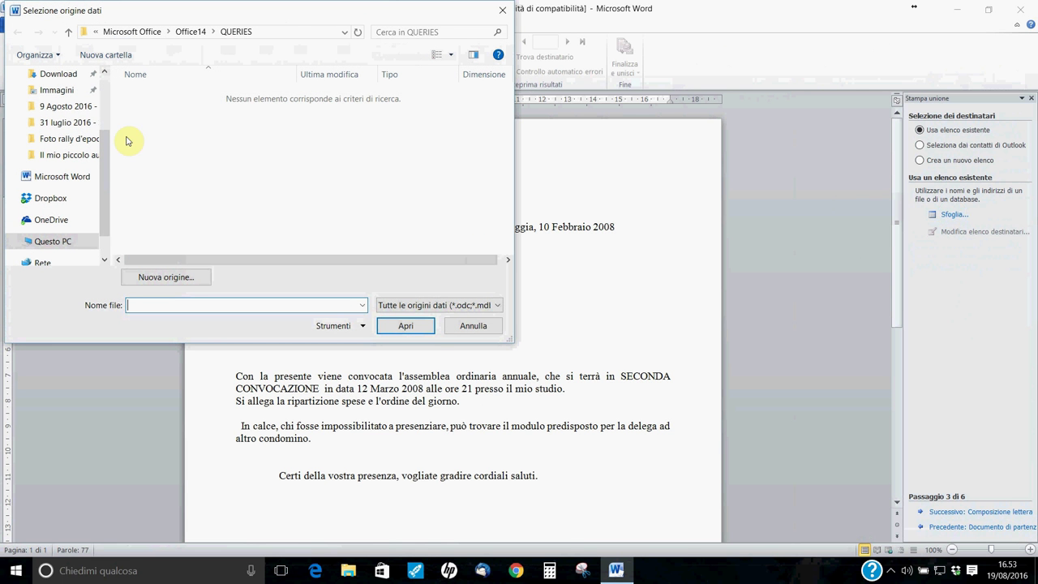
drag(105, 189, 103, 136)
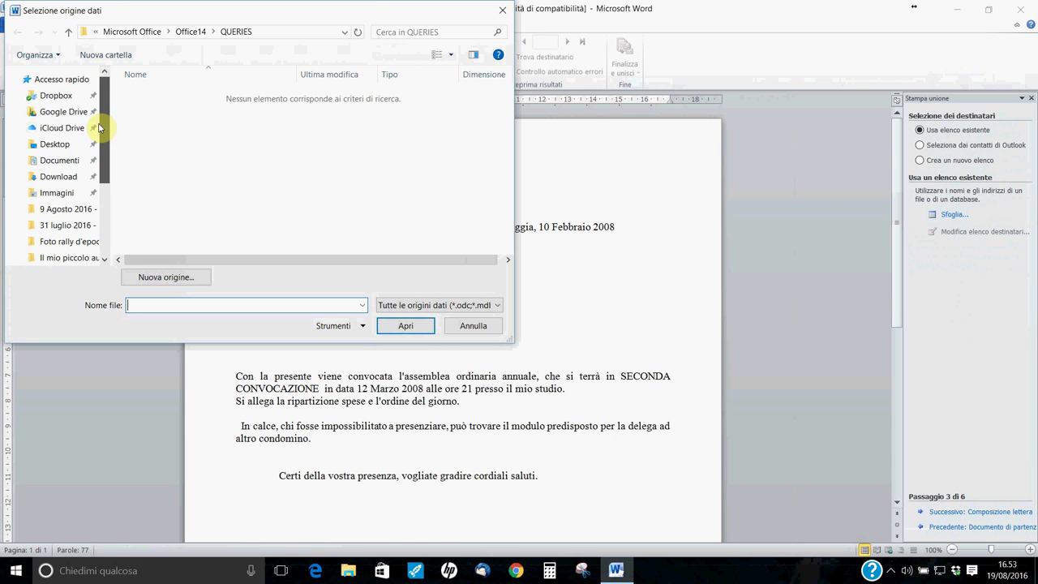
click(35, 148)
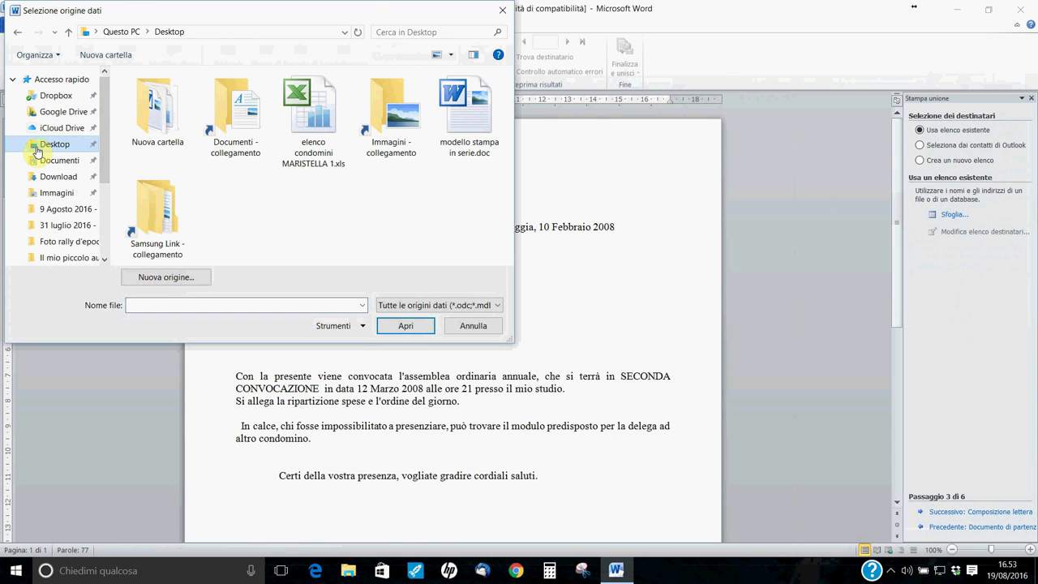
click(311, 146)
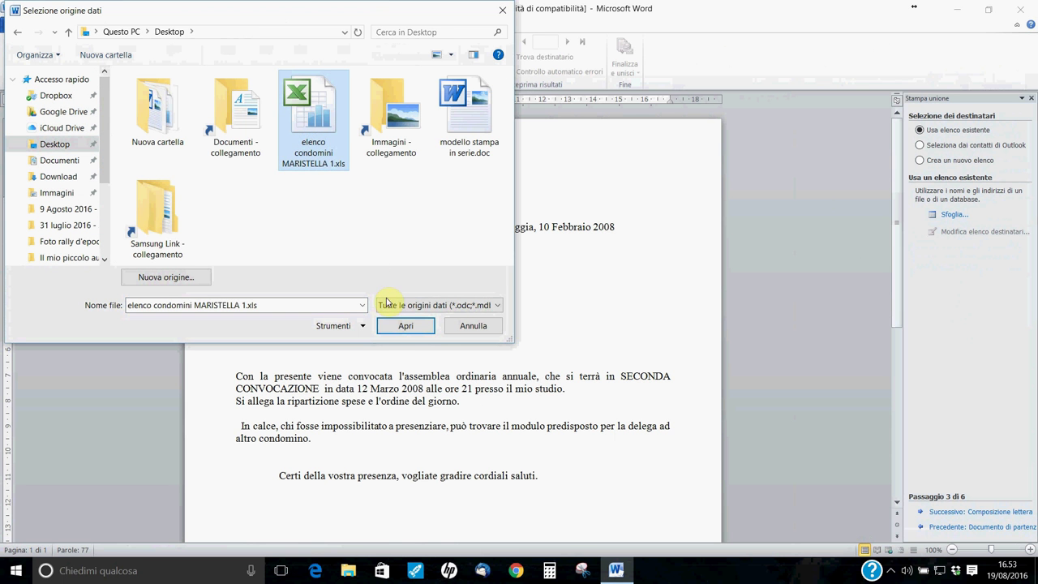
click(390, 328)
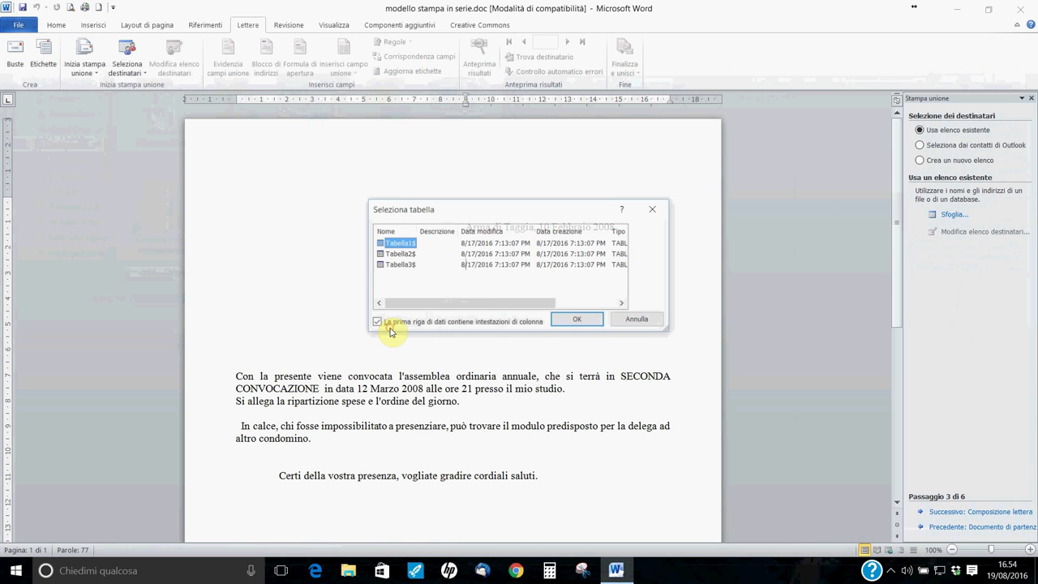
click(578, 320)
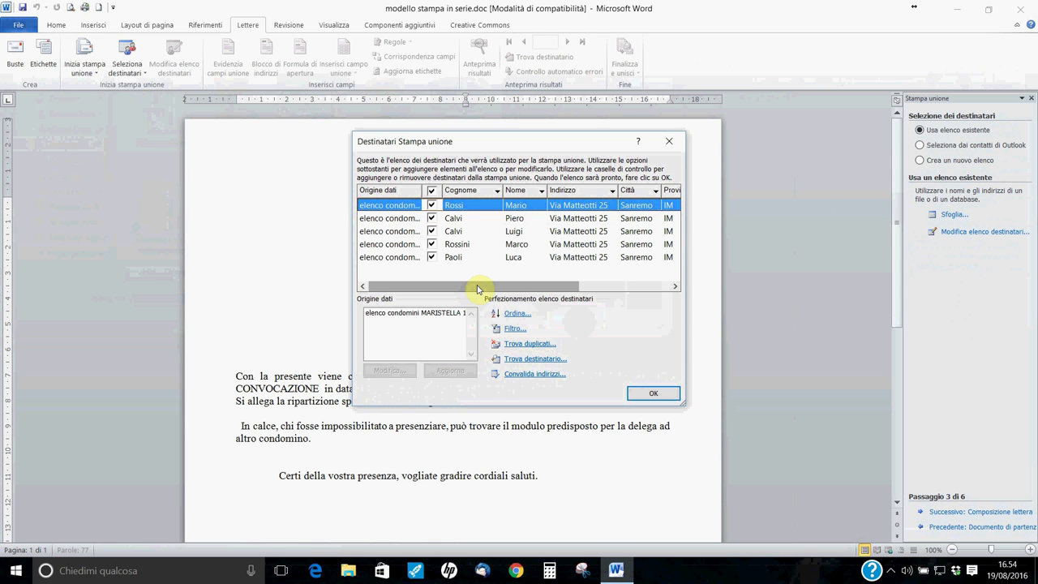
mouse_move(478, 289)
mouse_down()
mouse_move(521, 290)
mouse_move(429, 290)
mouse_up()
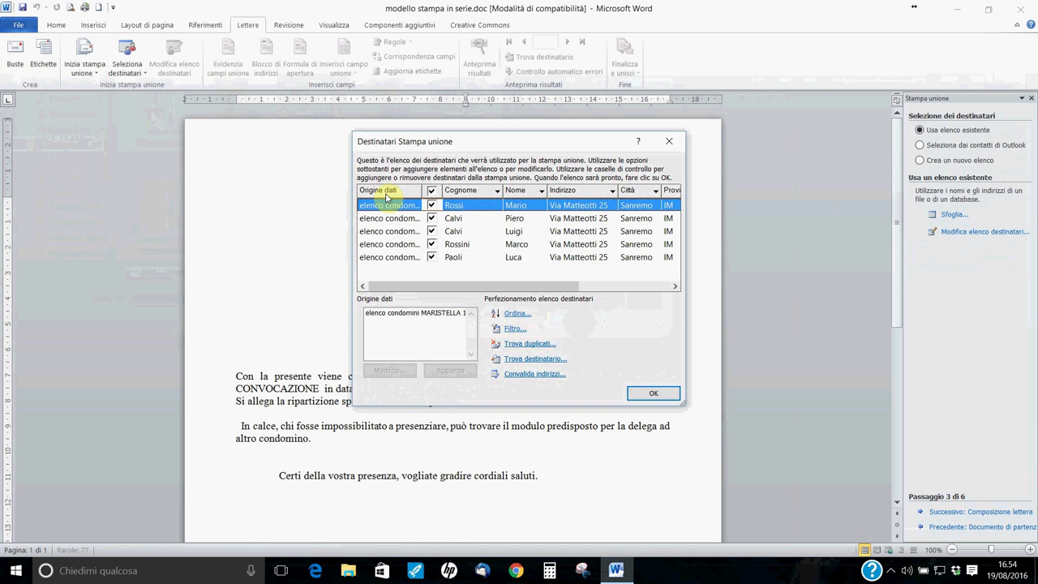
click(643, 390)
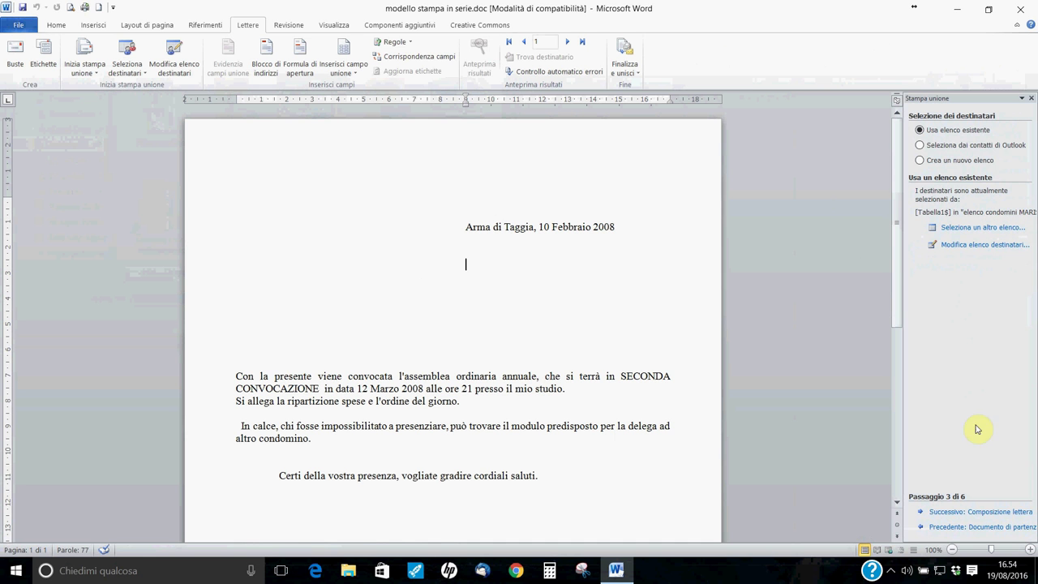
Insert an address block with the plain 'Luca Rossi Jr.' name format and review its field matching
click(970, 513)
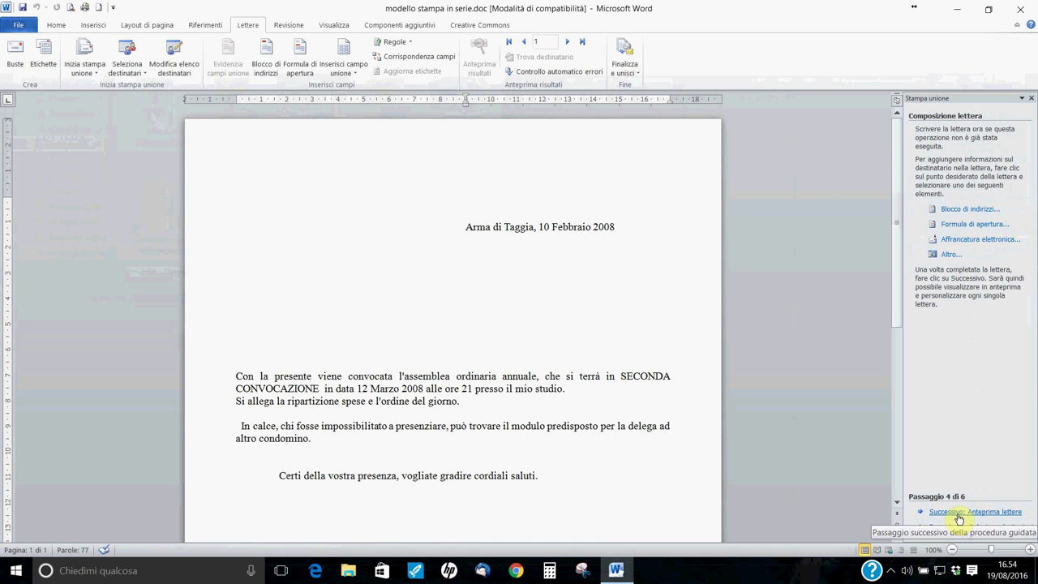
click(967, 209)
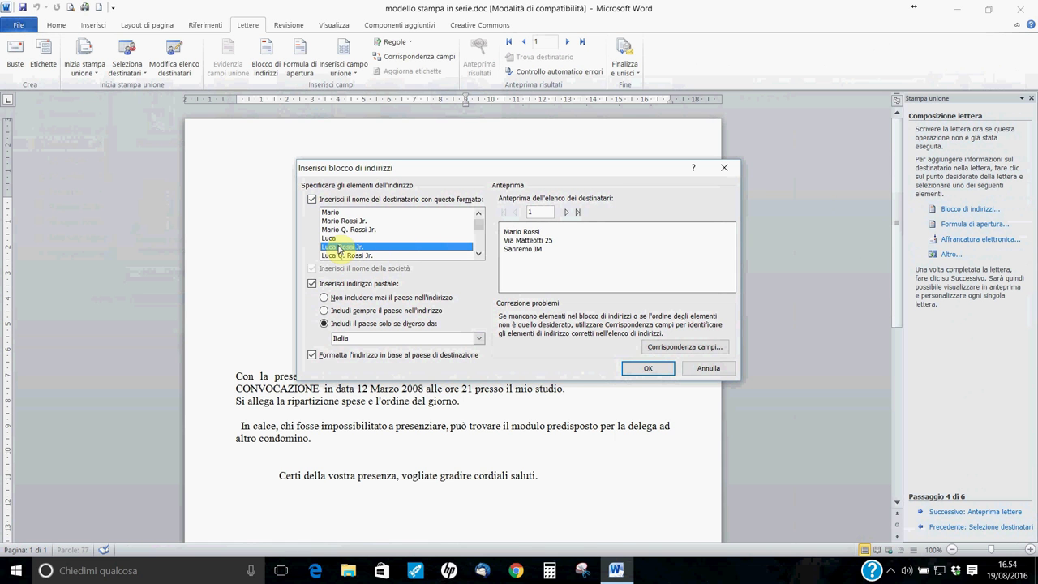
click(477, 255)
click(477, 255)
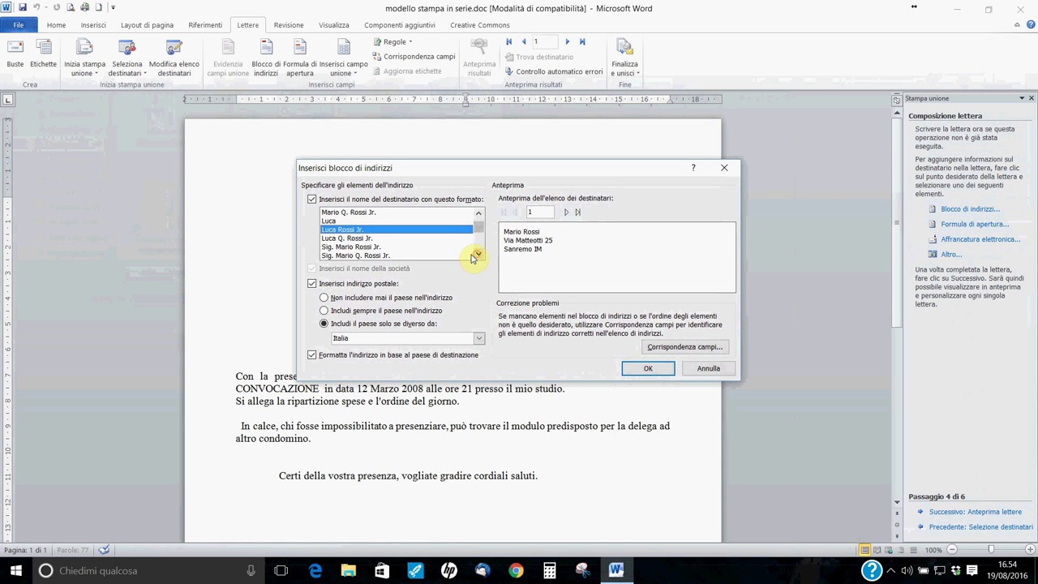
click(349, 247)
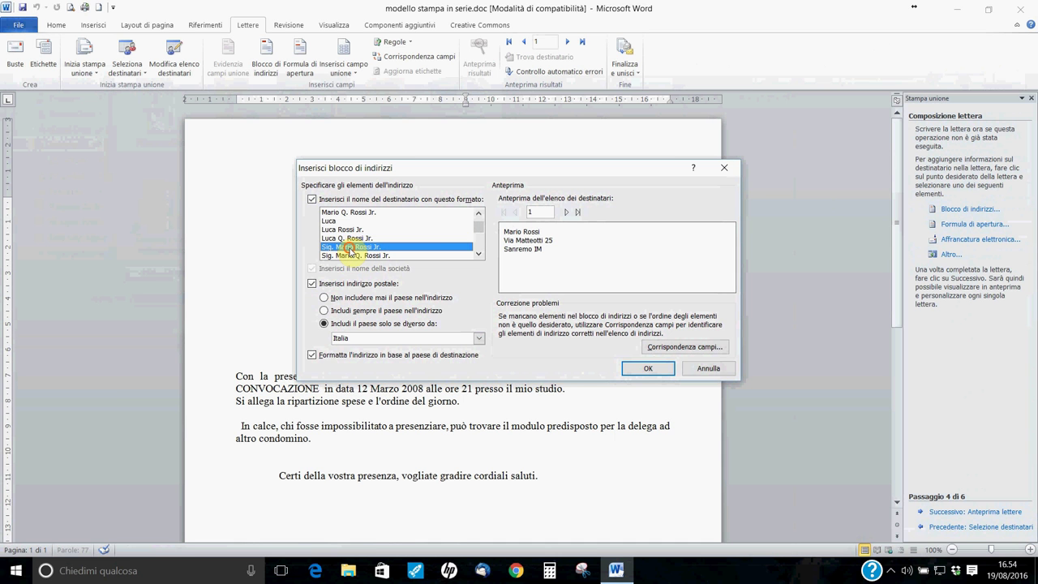
click(478, 255)
click(478, 254)
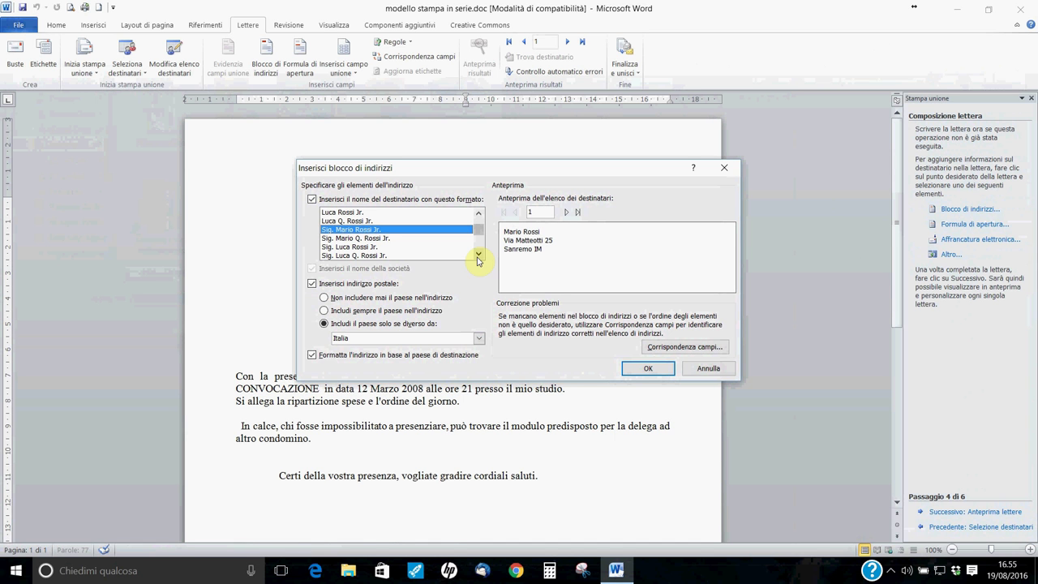
scroll(478, 229, up, 2)
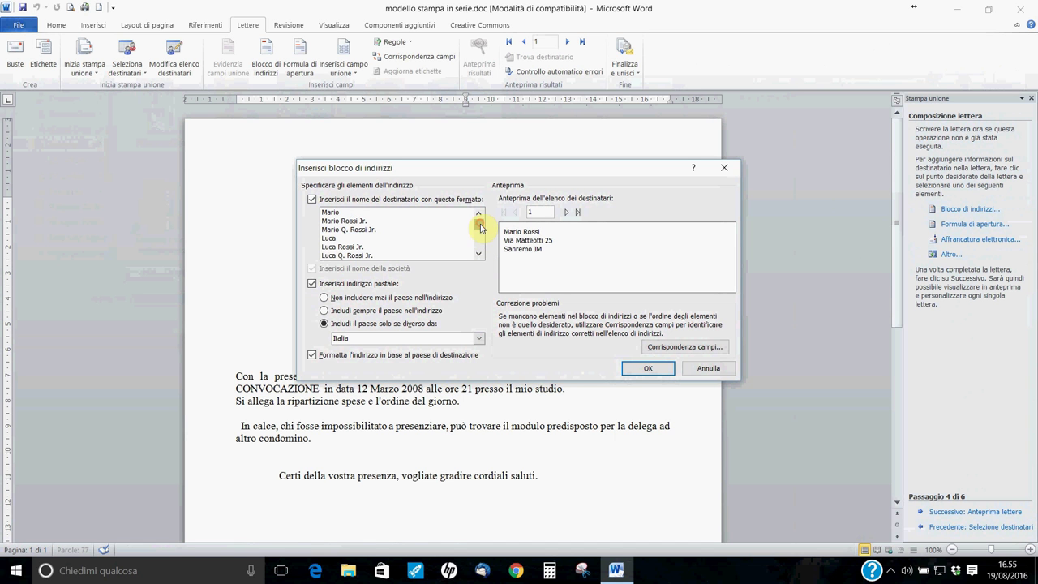
click(336, 246)
click(667, 349)
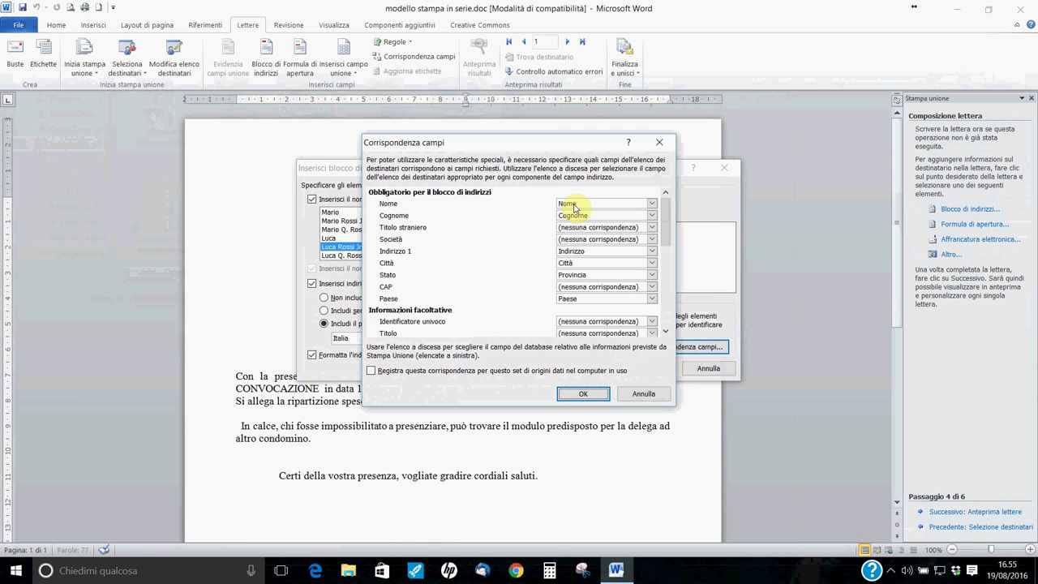
Accept the field matching and place the «BloccoIndirizzo» field below the date line
click(587, 393)
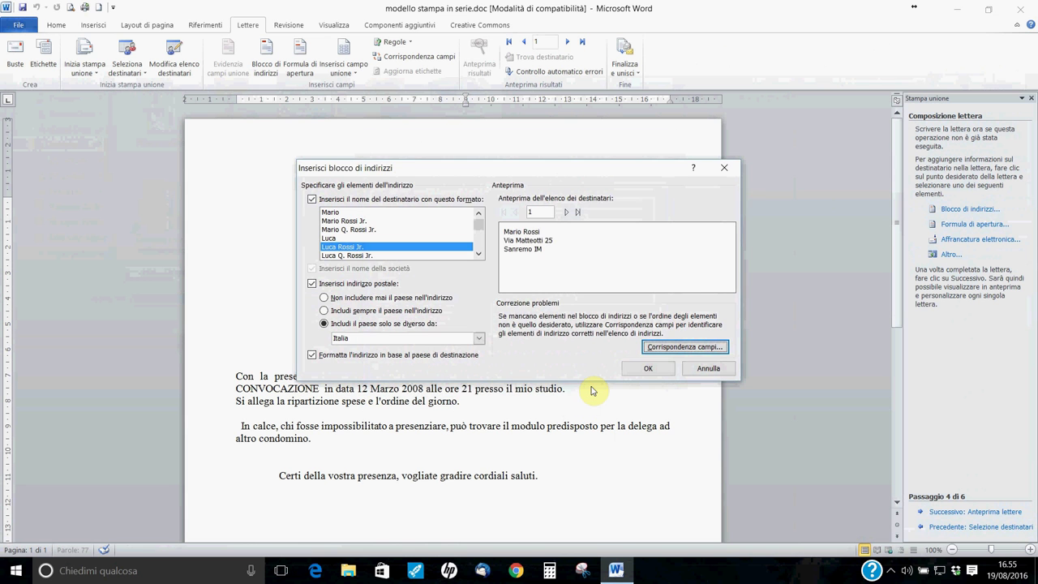
click(634, 369)
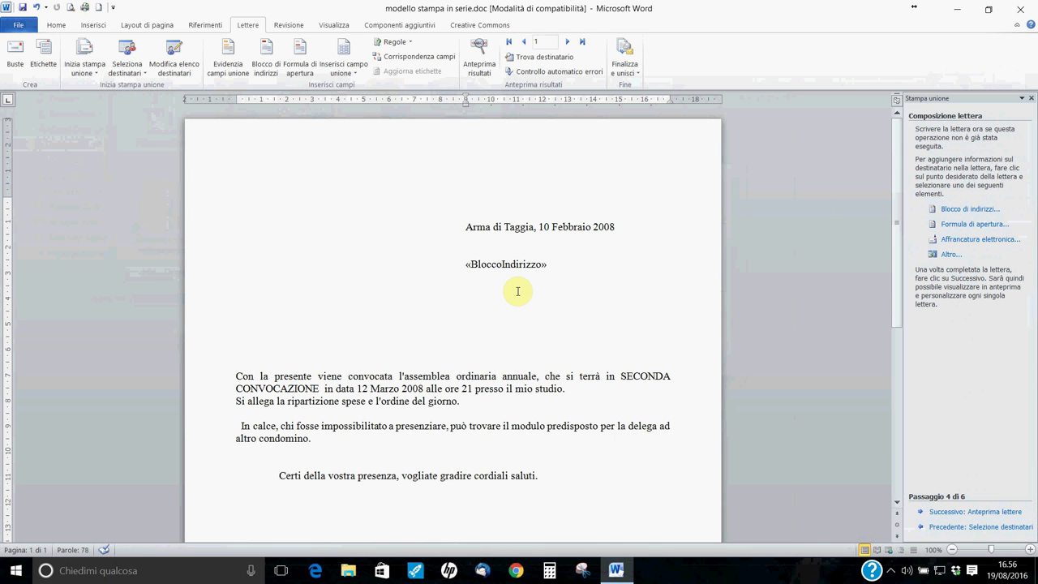
Preview the merged letters, stepping forward to recipient 3 and back to recipient 2
click(954, 512)
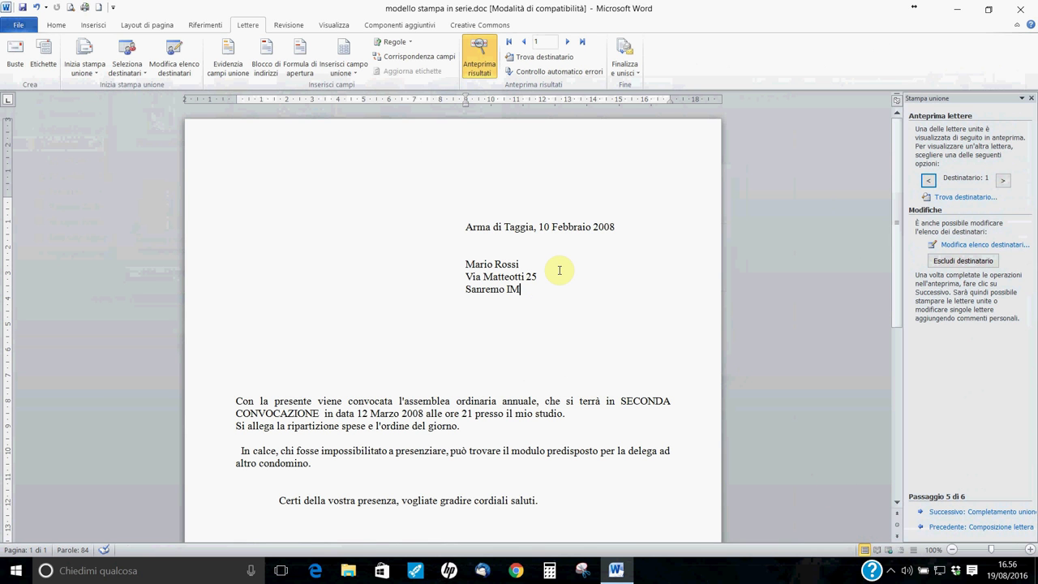
click(1004, 180)
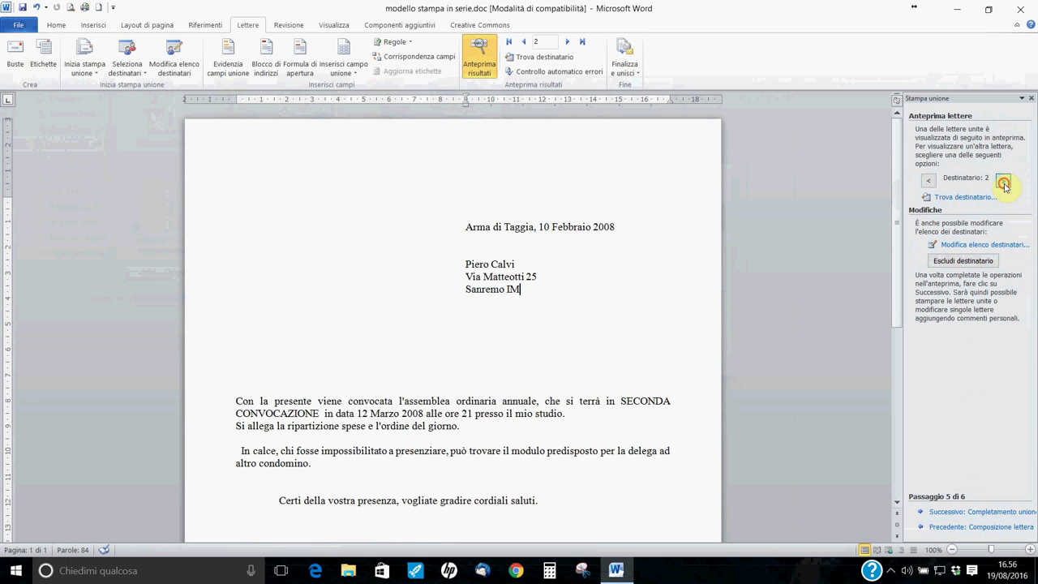
click(1004, 180)
click(931, 185)
Complete the merge and open Unisci su stampante with Tutti records selected
click(961, 513)
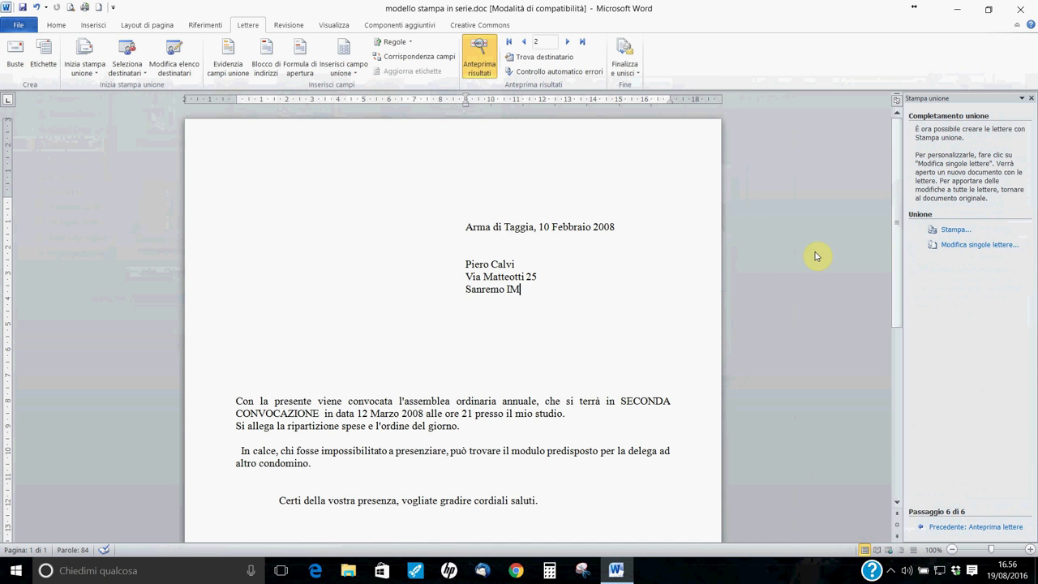
click(941, 233)
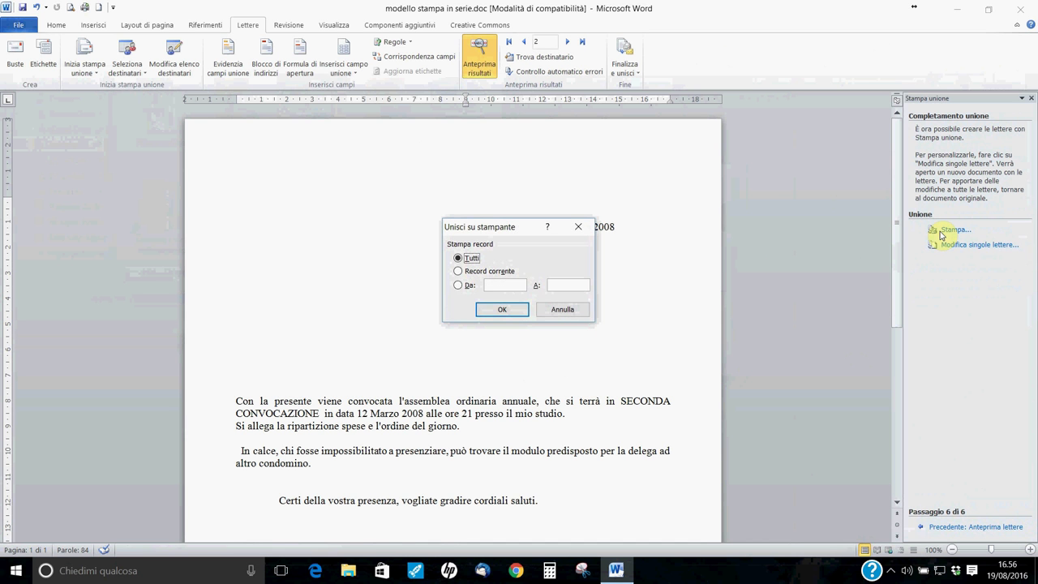